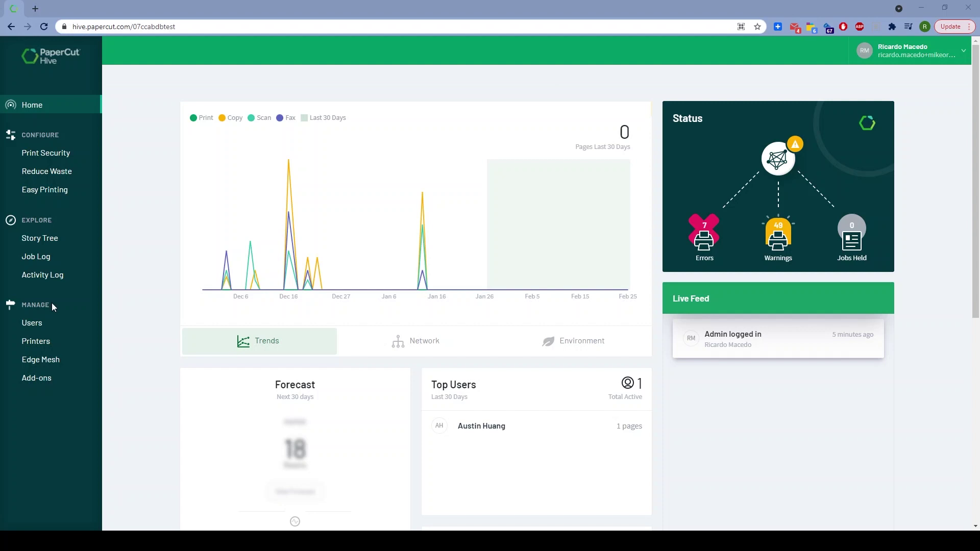
# - Browse the Print Security, Reduce Waste and Easy Printing settings pages in turn
pyautogui.click(49, 154)
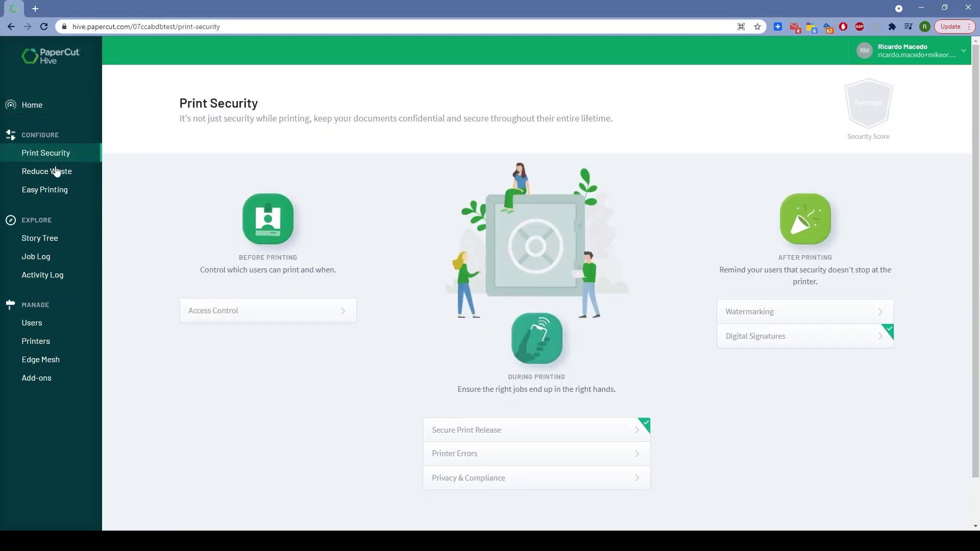
pyautogui.click(56, 172)
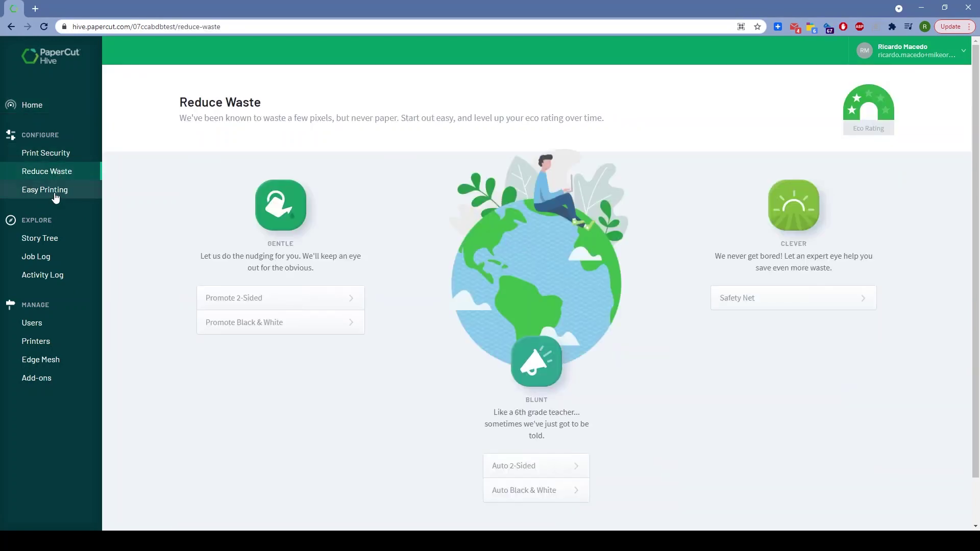
pyautogui.click(55, 192)
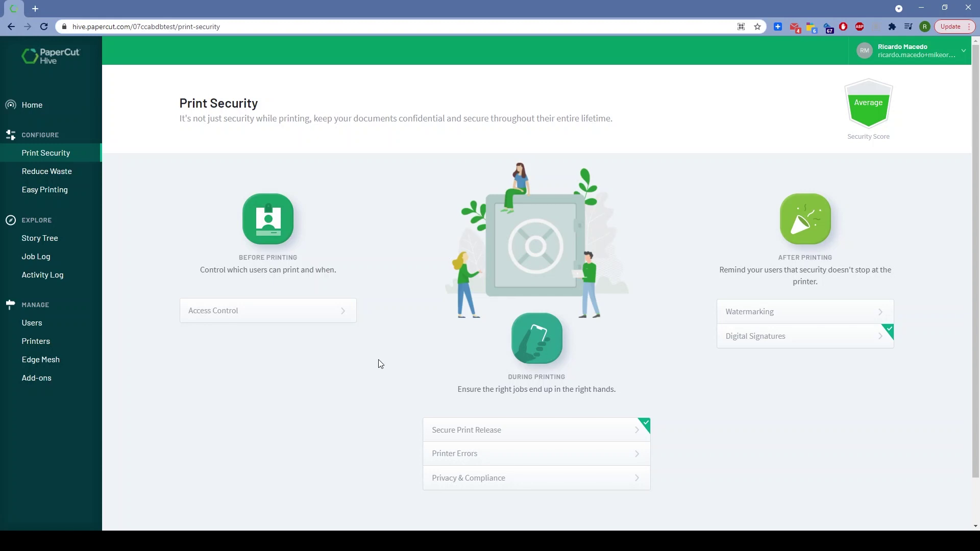
# - Open Secure Print Release settings and toggle QR Code release on and off, leaving it off
pyautogui.click(507, 431)
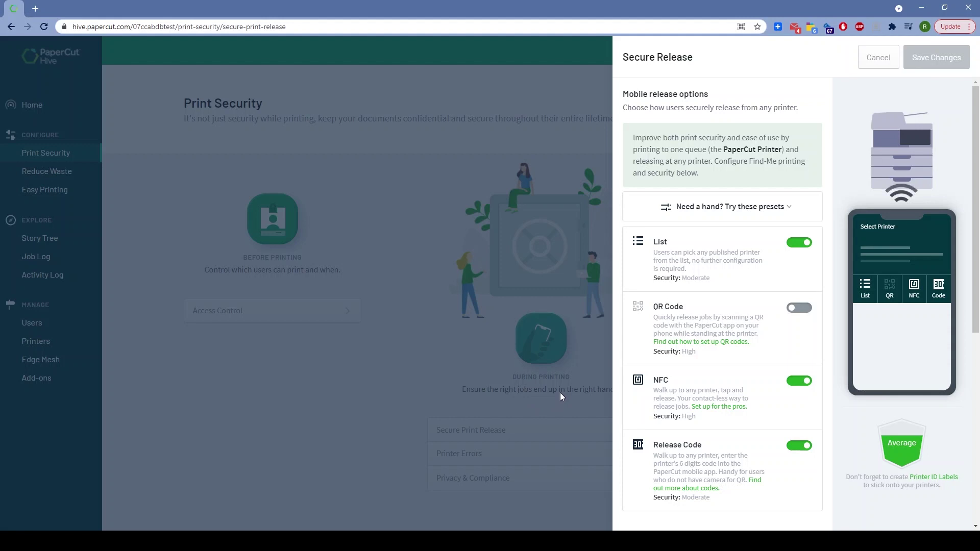
pyautogui.click(800, 309)
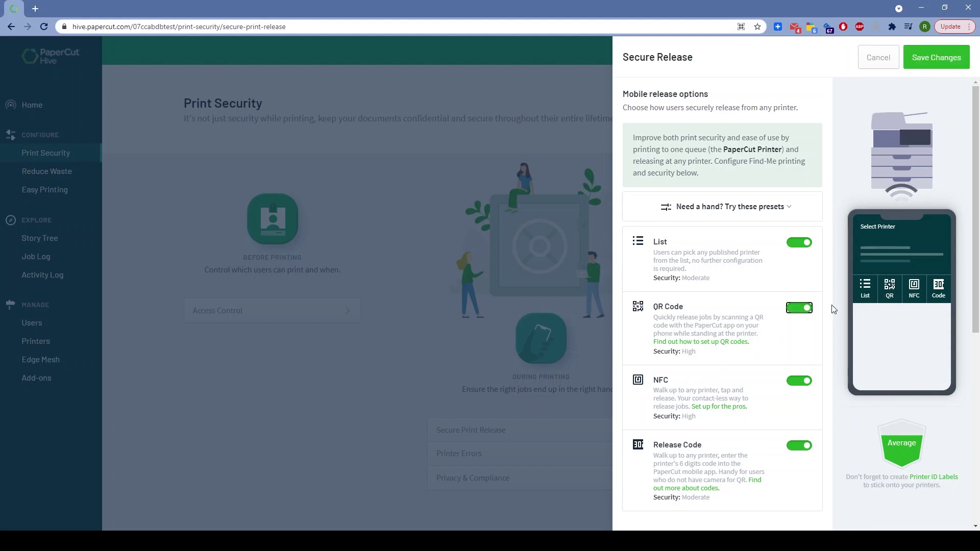
pyautogui.click(800, 309)
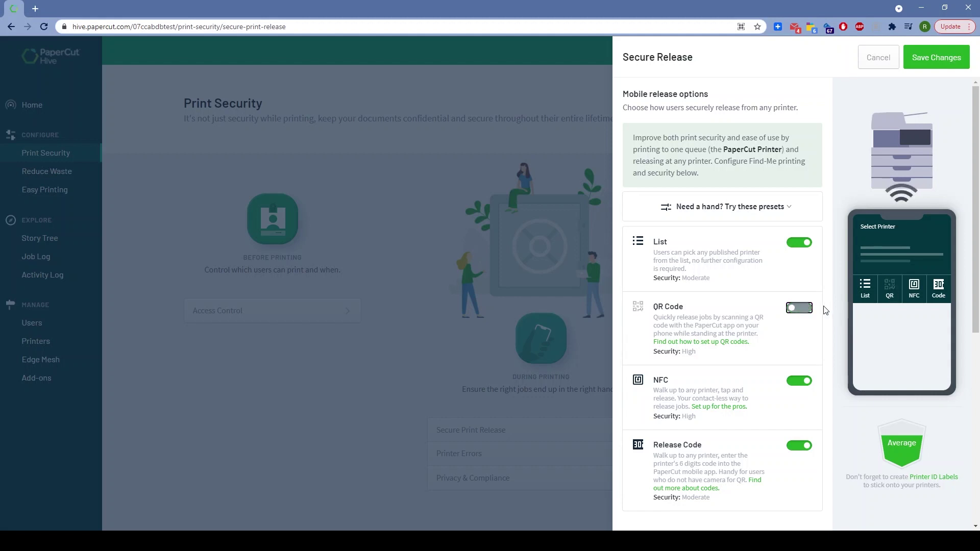
pyautogui.click(799, 309)
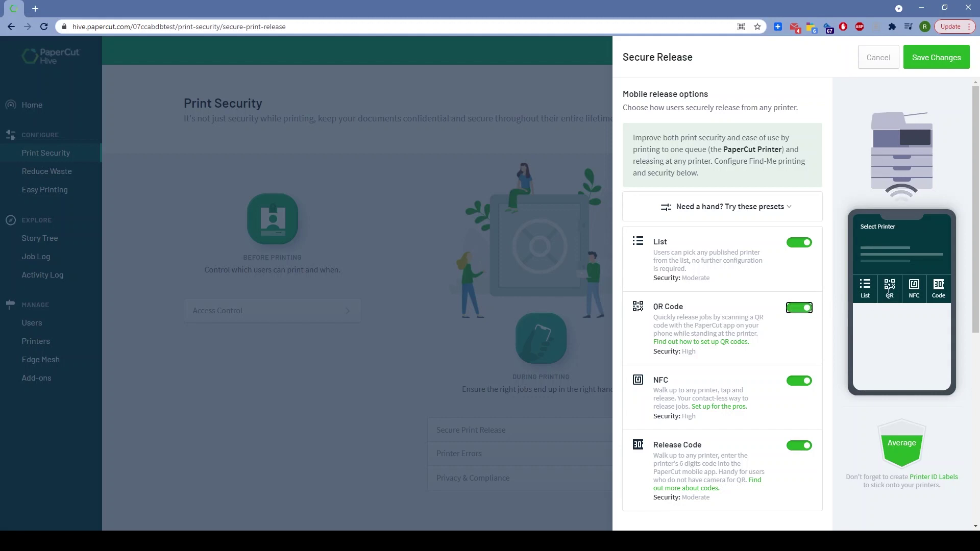
pyautogui.click(791, 309)
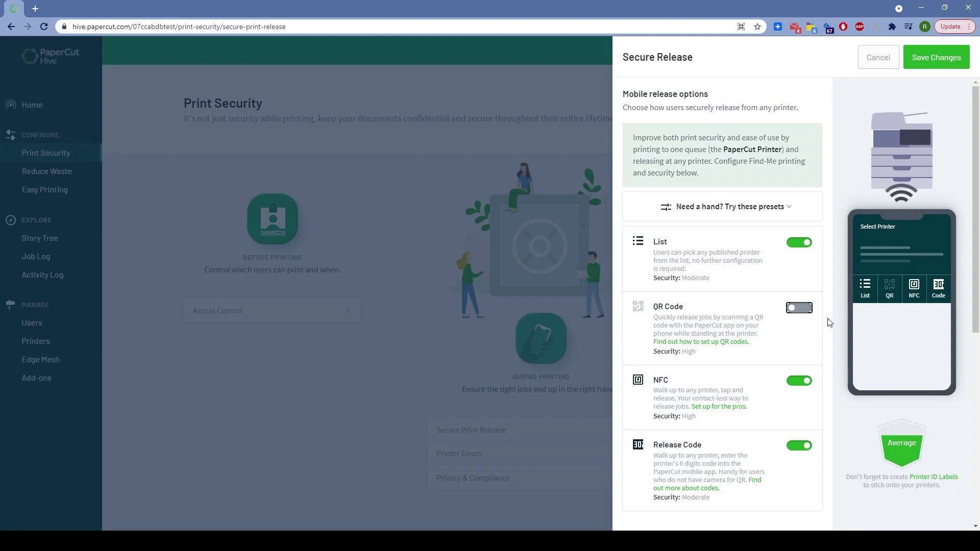
pyautogui.scroll(-1, 785, 255)
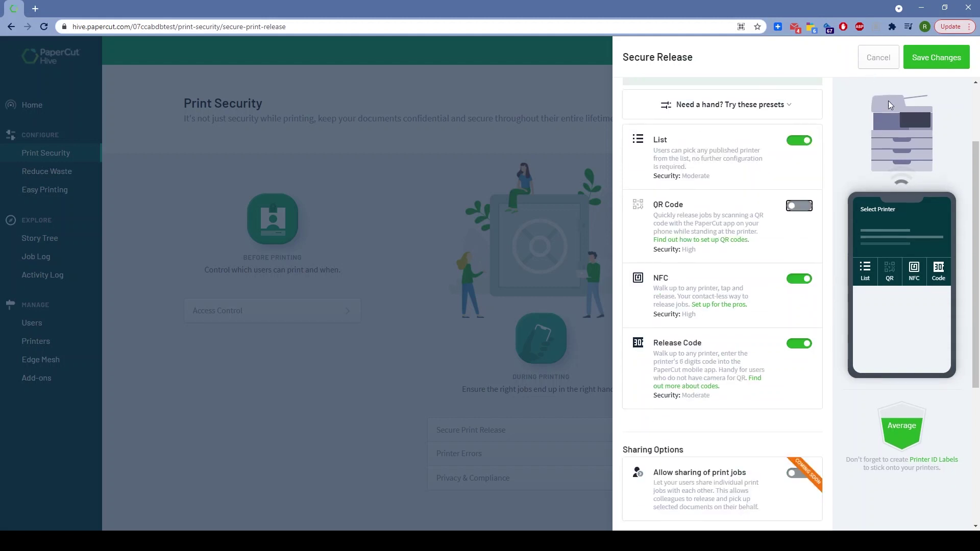
pyautogui.click(888, 61)
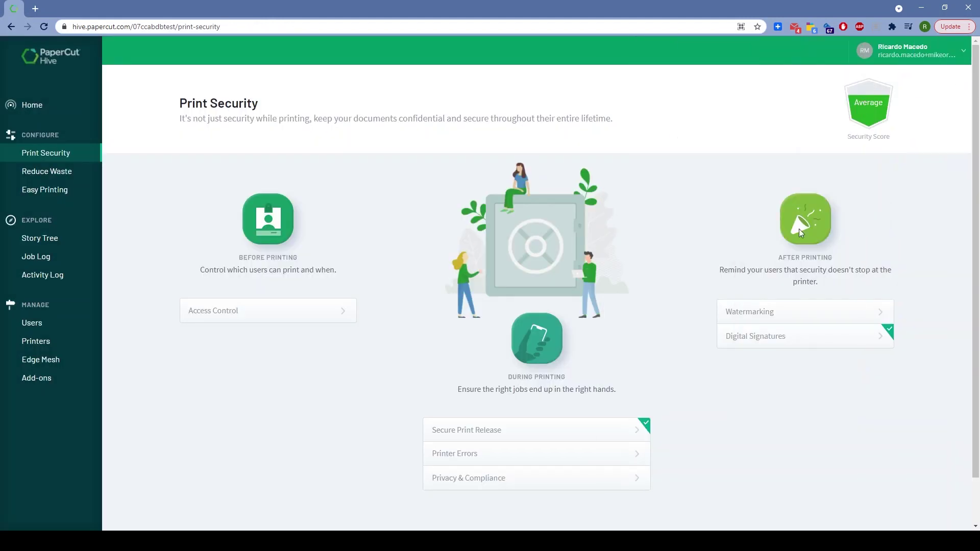
pyautogui.click(761, 311)
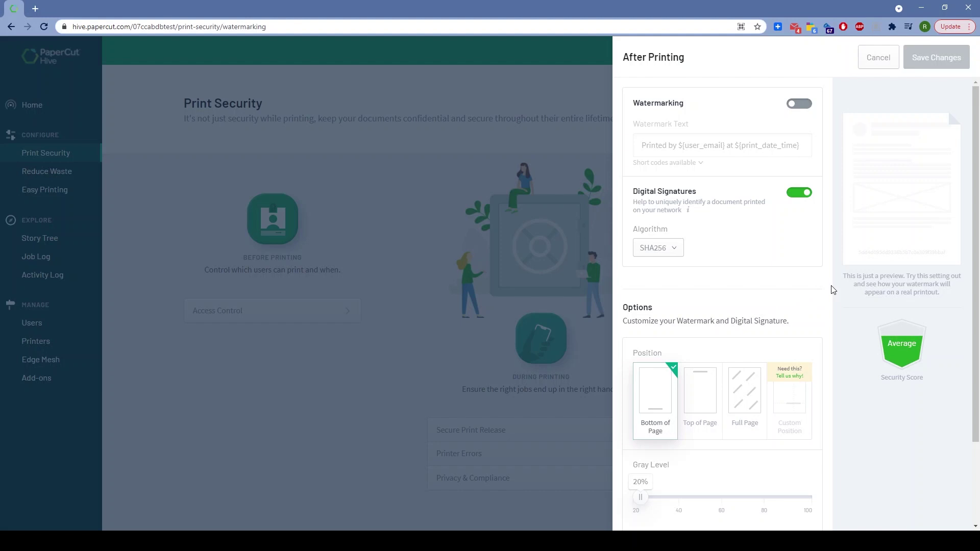
pyautogui.scroll(-1, 833, 290)
pyautogui.scroll(-1, 833, 290)
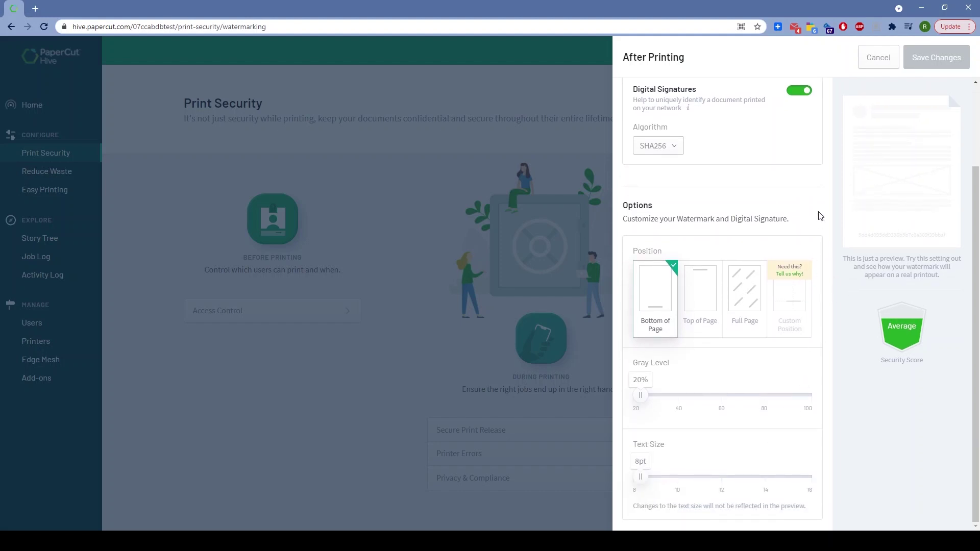
pyautogui.scroll(2, 819, 217)
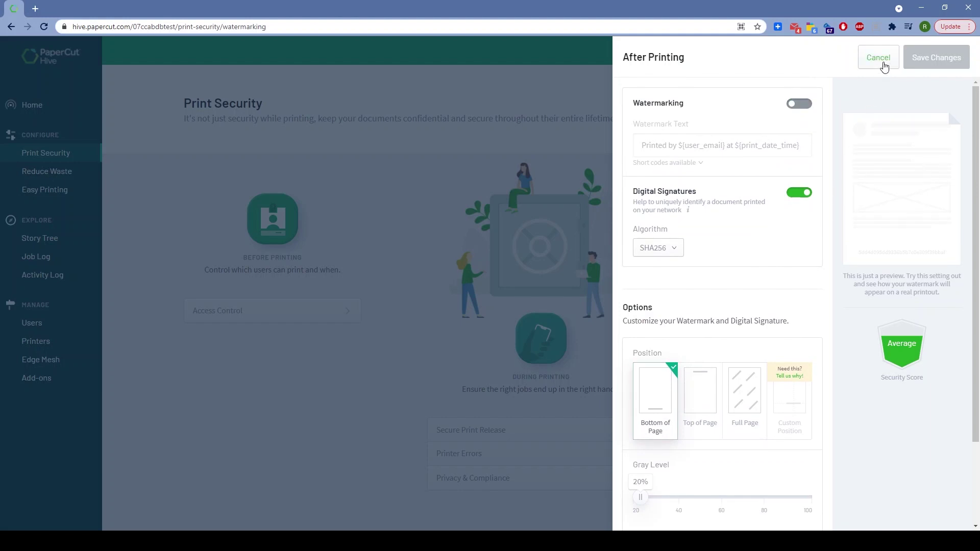
pyautogui.click(884, 66)
# - On the Reduce Waste page, view the Promote Black & White settings and close them unchanged
pyautogui.click(55, 171)
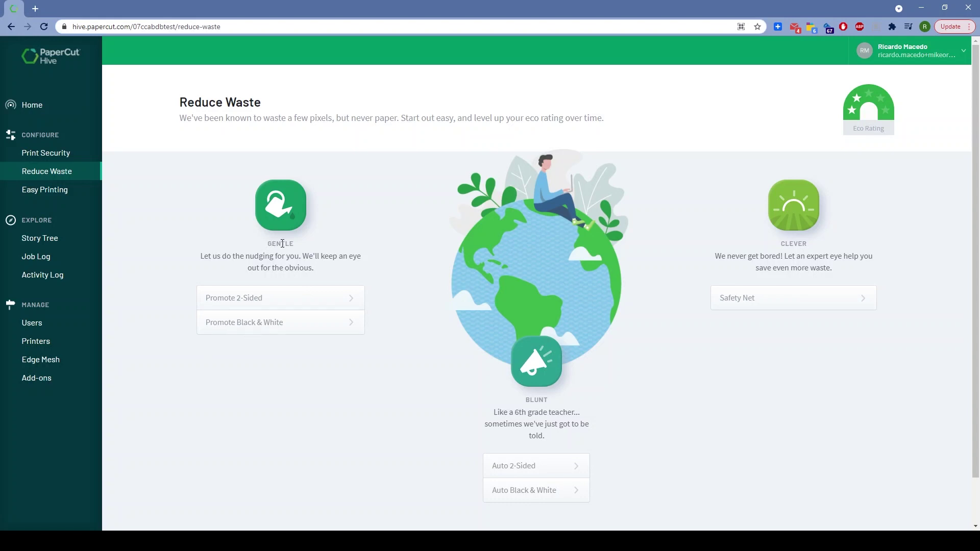
pyautogui.click(316, 328)
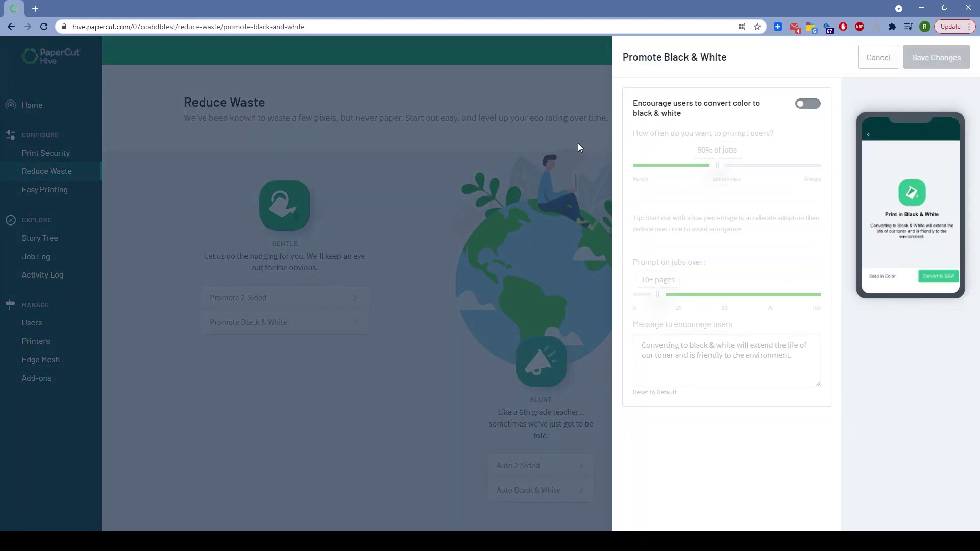
pyautogui.click(579, 147)
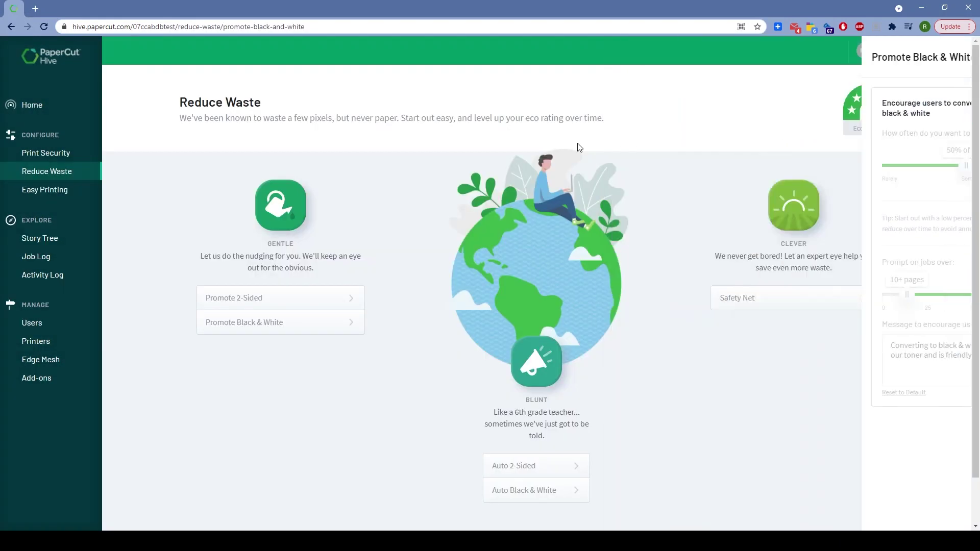
# - Look through the Safety Net settings and close them without changes
pyautogui.click(752, 305)
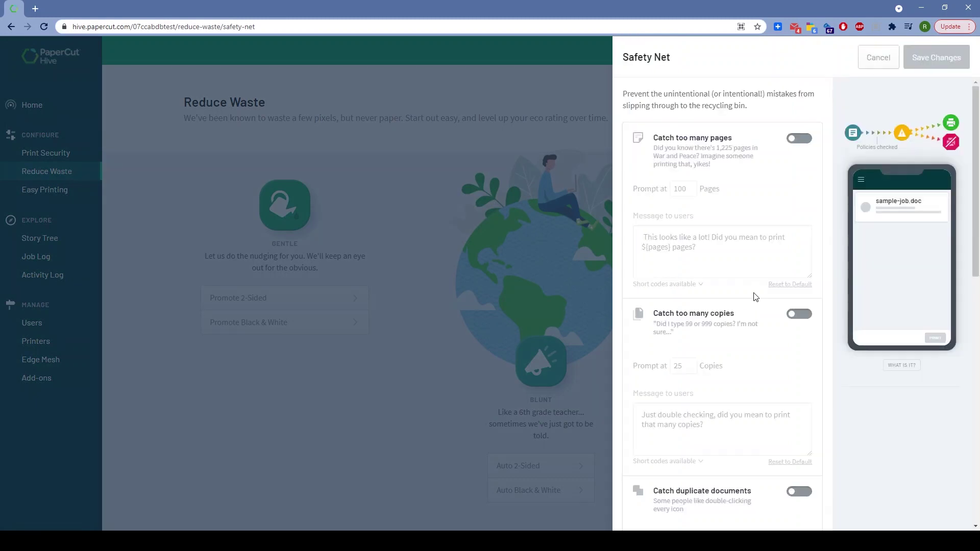
pyautogui.scroll(-1, 838, 289)
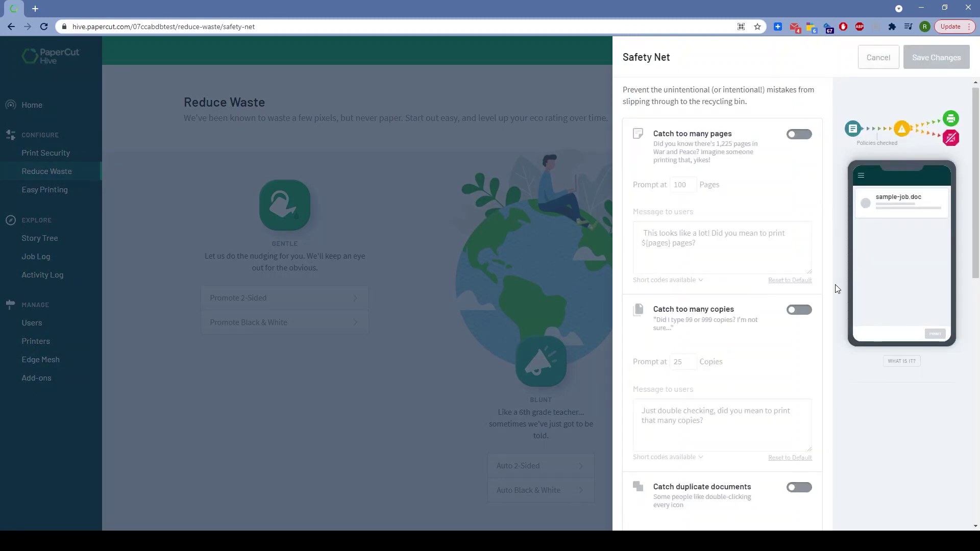
pyautogui.scroll(-2, 826, 343)
pyautogui.scroll(-2, 825, 345)
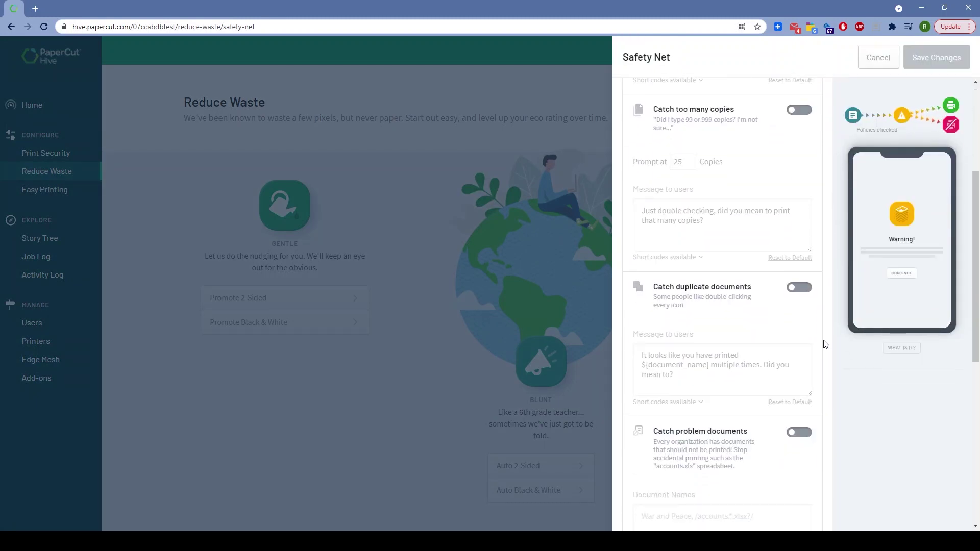
pyautogui.scroll(-2, 825, 343)
pyautogui.scroll(-2, 825, 332)
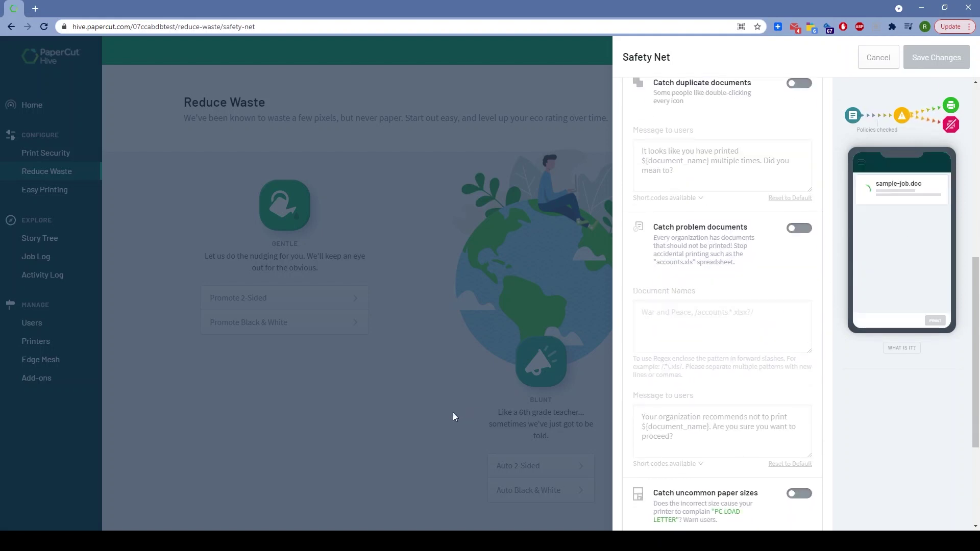
pyautogui.click(424, 424)
# - Try enabling Promote 2-Sided with prompts on about 45% of jobs, discard it, then go to Users
pyautogui.click(307, 299)
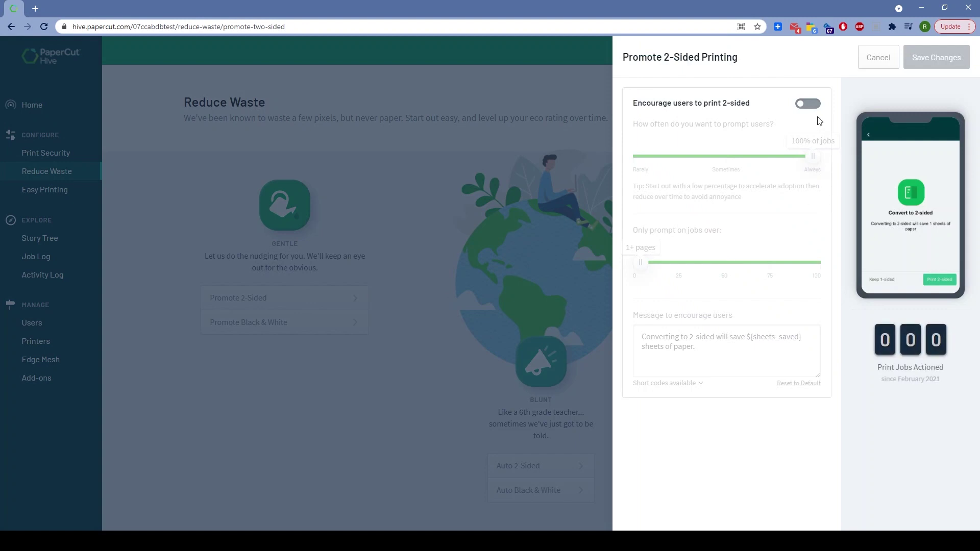
pyautogui.click(809, 105)
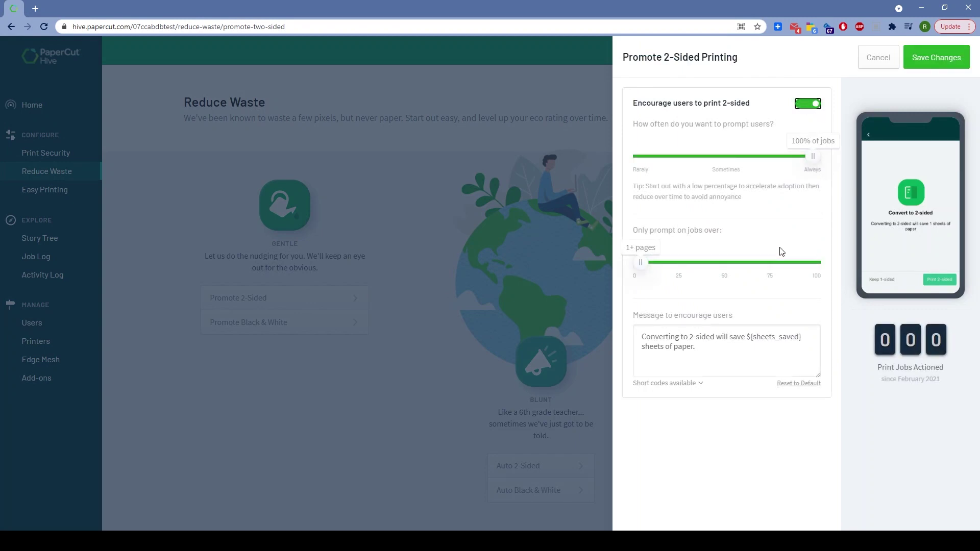
pyautogui.moveTo(813, 157); pyautogui.dragTo(710, 160)
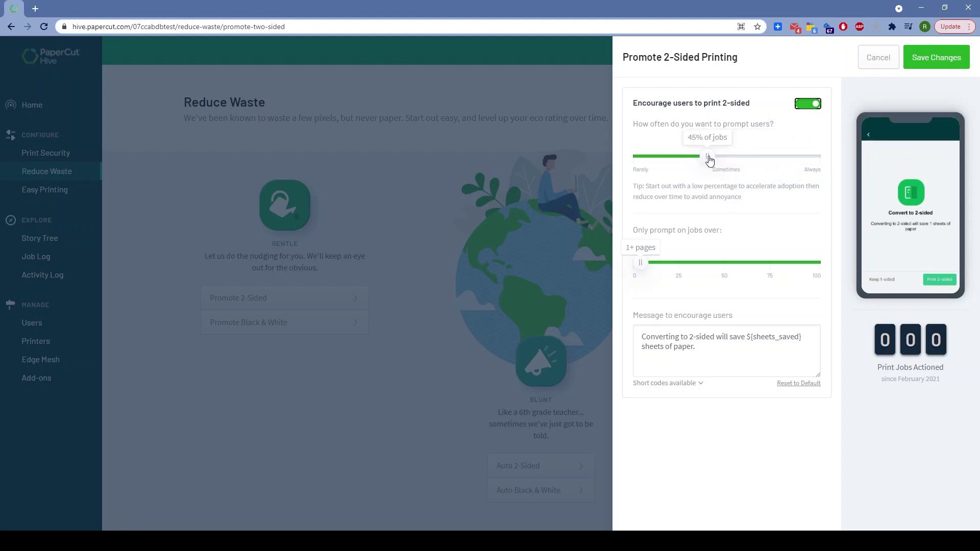
pyautogui.click(876, 58)
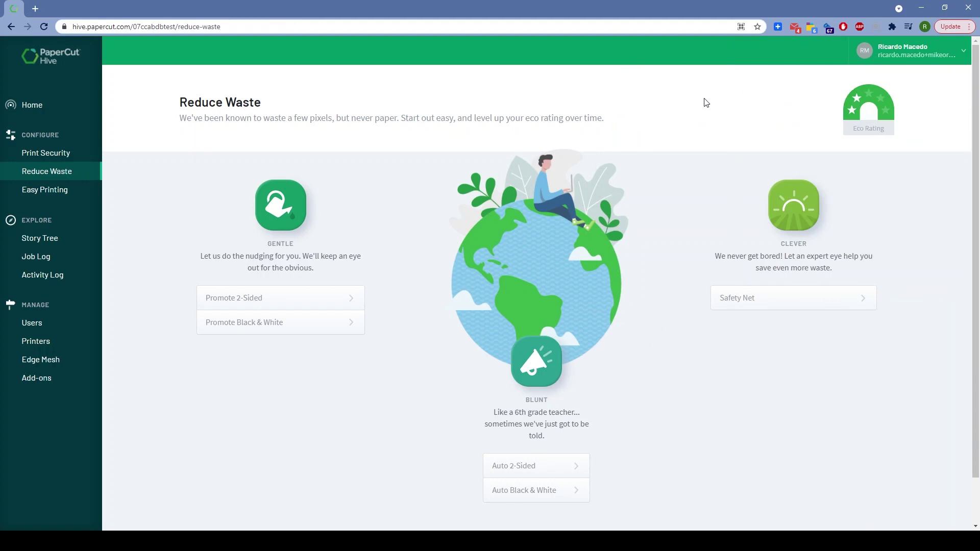
pyautogui.click(61, 329)
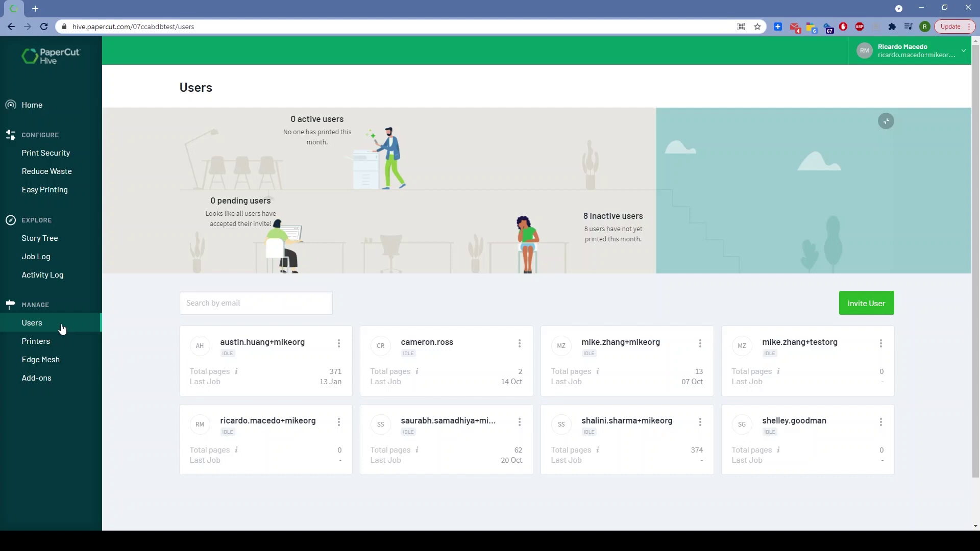
pyautogui.click(53, 378)
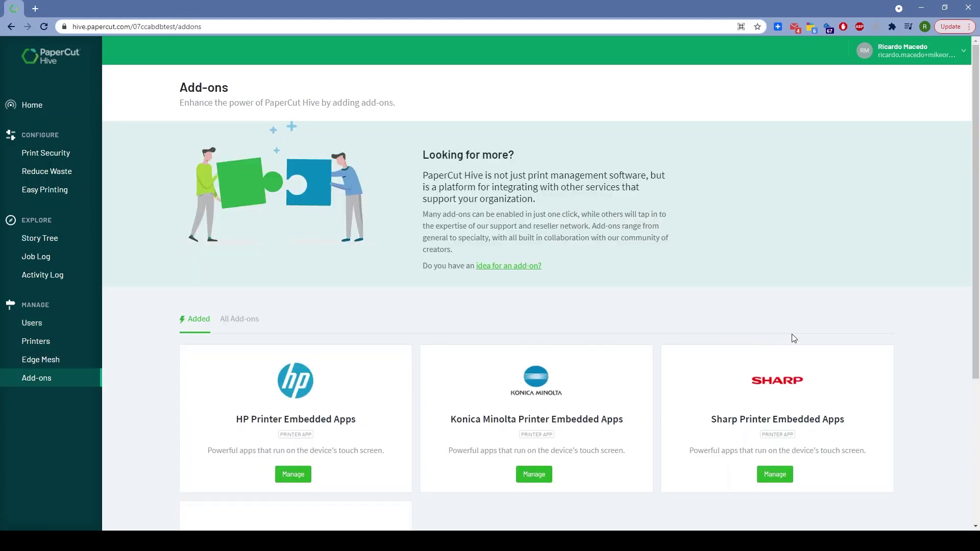
pyautogui.scroll(-2, 905, 335)
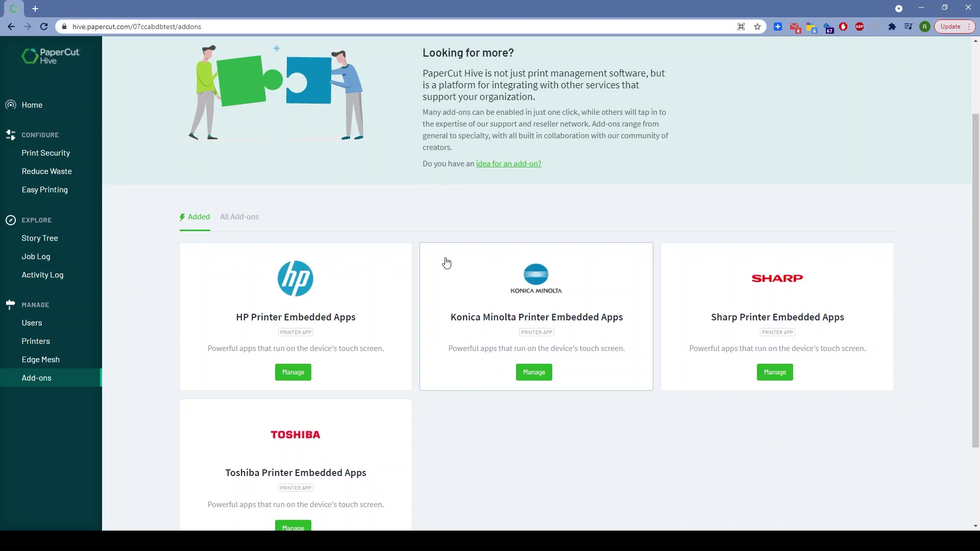
pyautogui.click(236, 217)
pyautogui.scroll(-3, 947, 369)
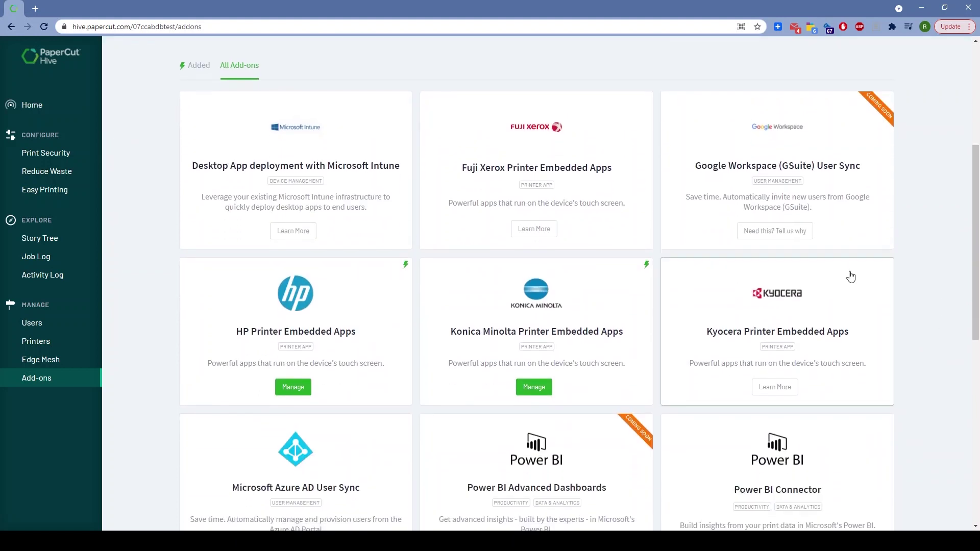
pyautogui.scroll(-1, 908, 363)
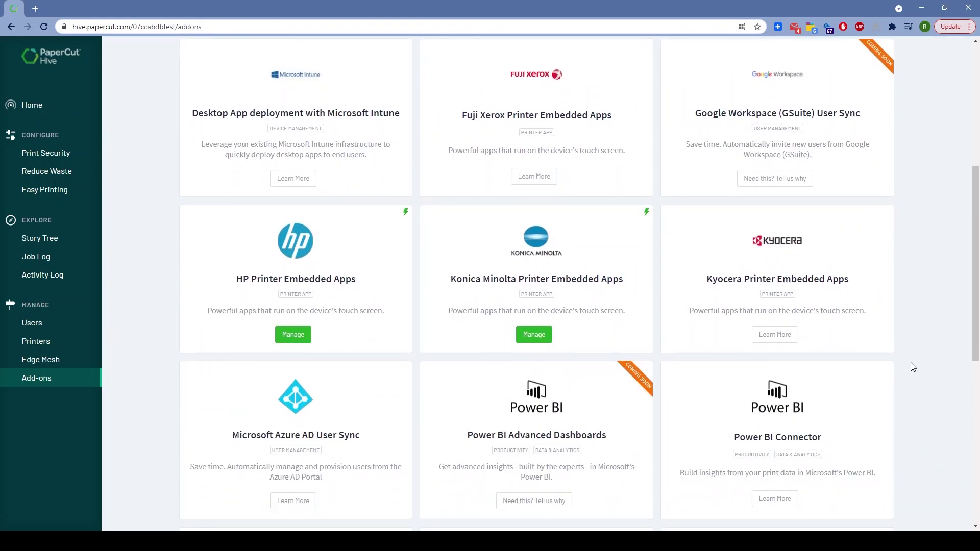
pyautogui.click(32, 323)
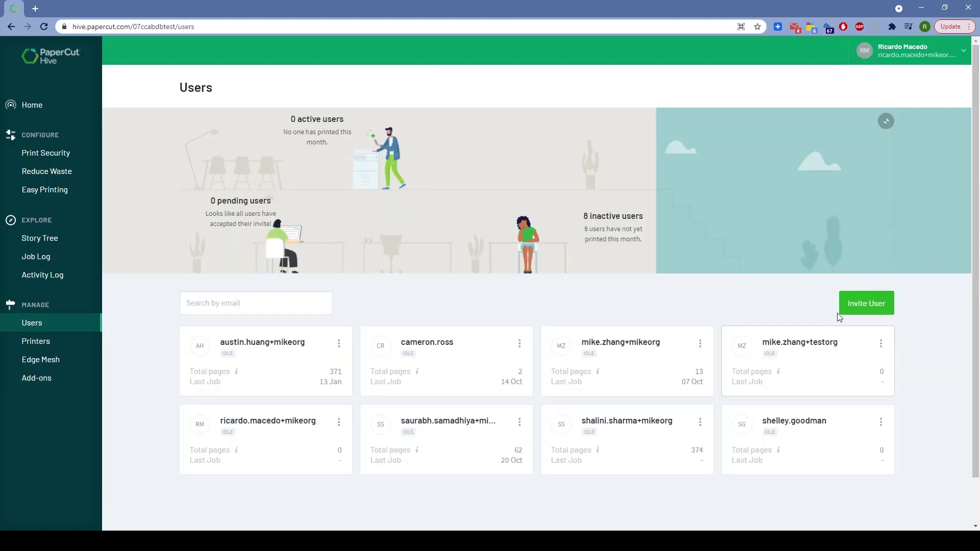
# - Open the Invite User dialog, view its Multiple and Advanced tabs, and return to Single
pyautogui.click(861, 305)
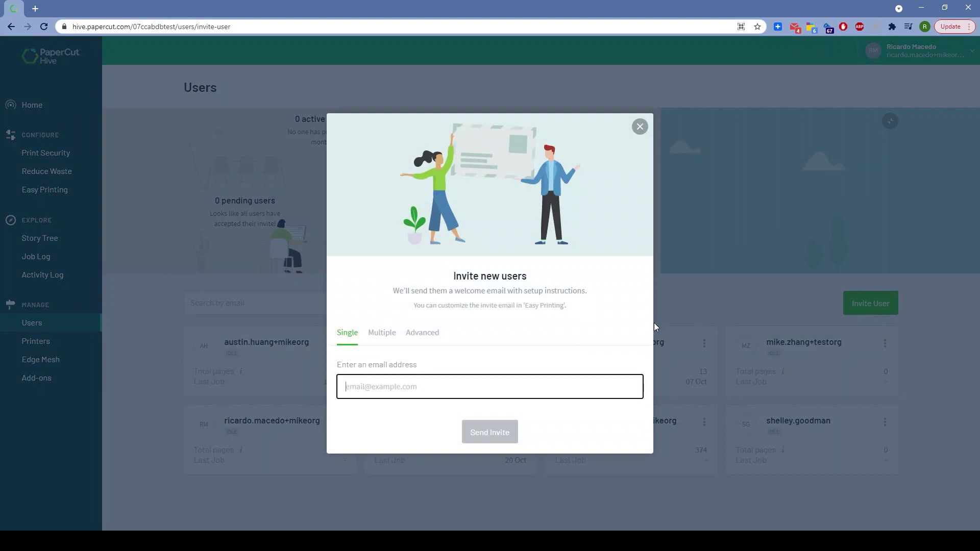
pyautogui.click(383, 340)
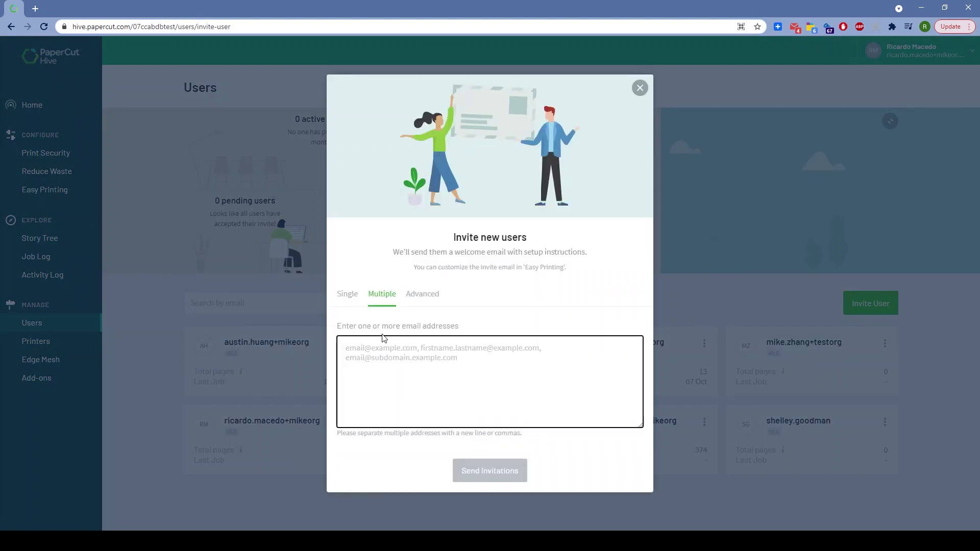
pyautogui.click(429, 297)
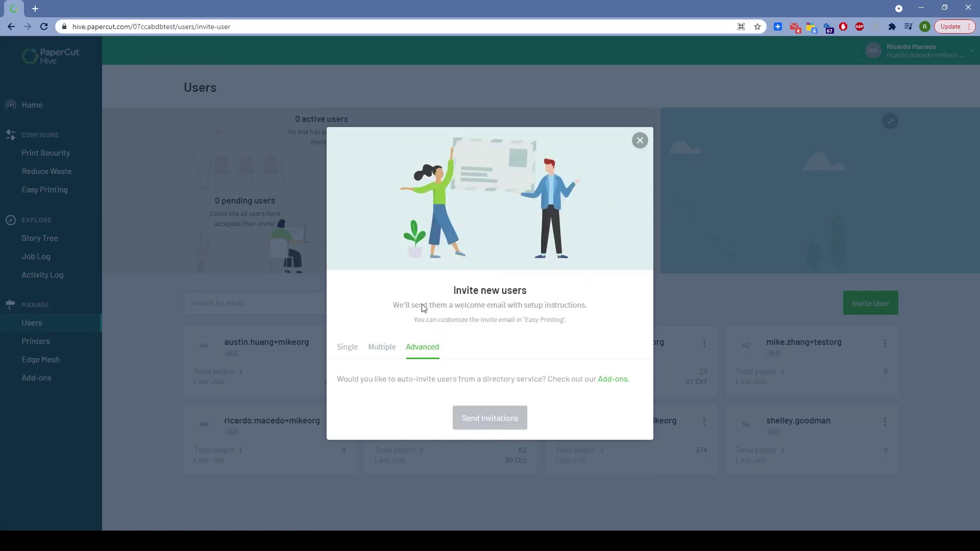
pyautogui.click(349, 348)
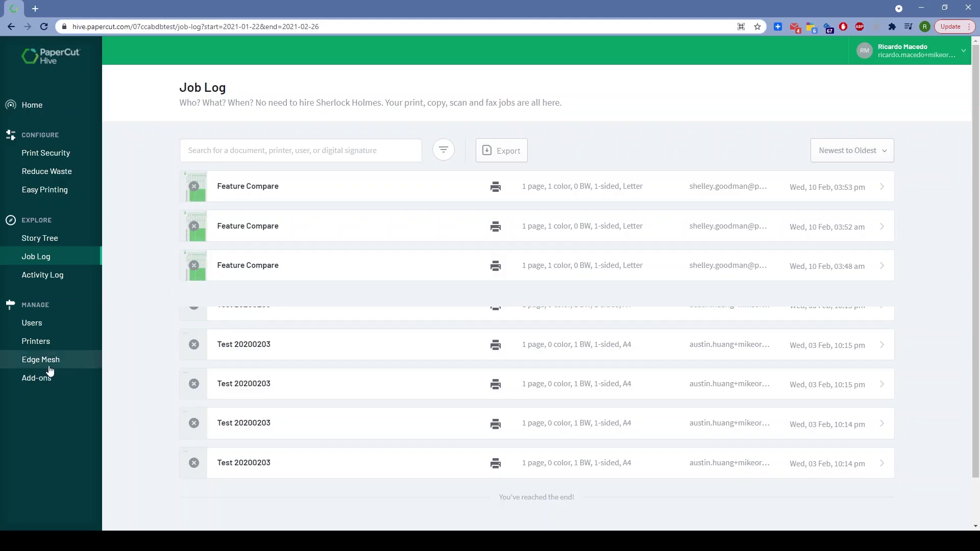
# - Open the Edge Mesh overview page
pyautogui.click(39, 361)
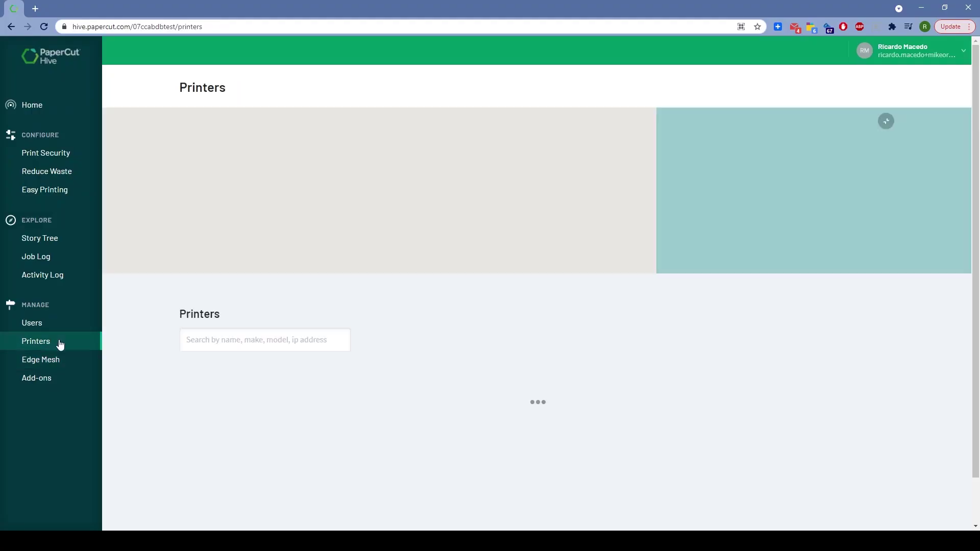
# - Scroll past the Trending printer cards down to the SHARP MX-3070N row in the table
pyautogui.scroll(-4, 416, 351)
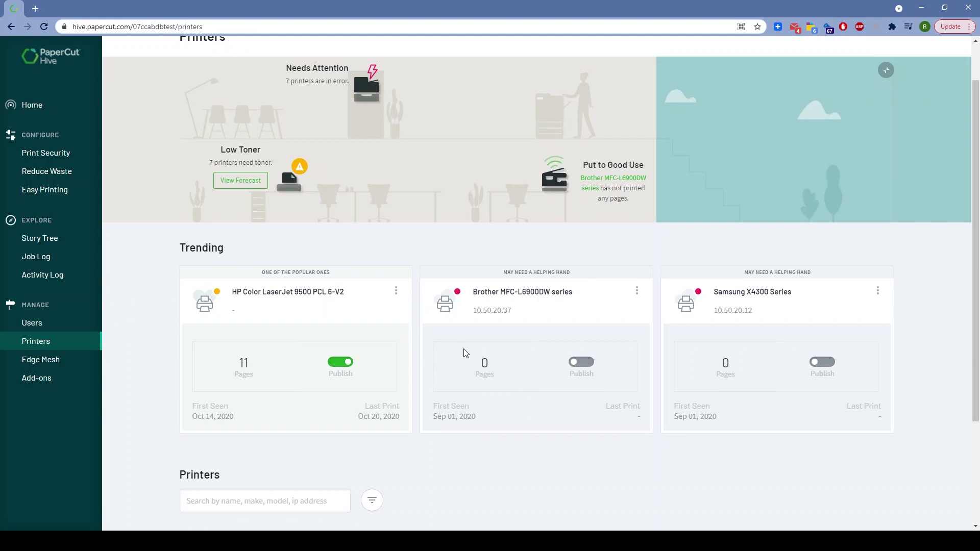
pyautogui.scroll(-3, 484, 364)
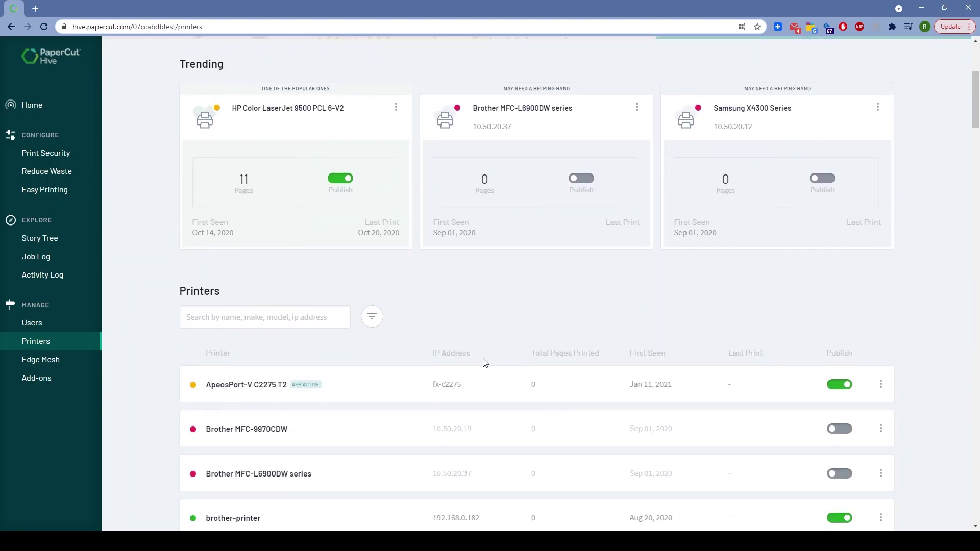
pyautogui.scroll(-3, 484, 364)
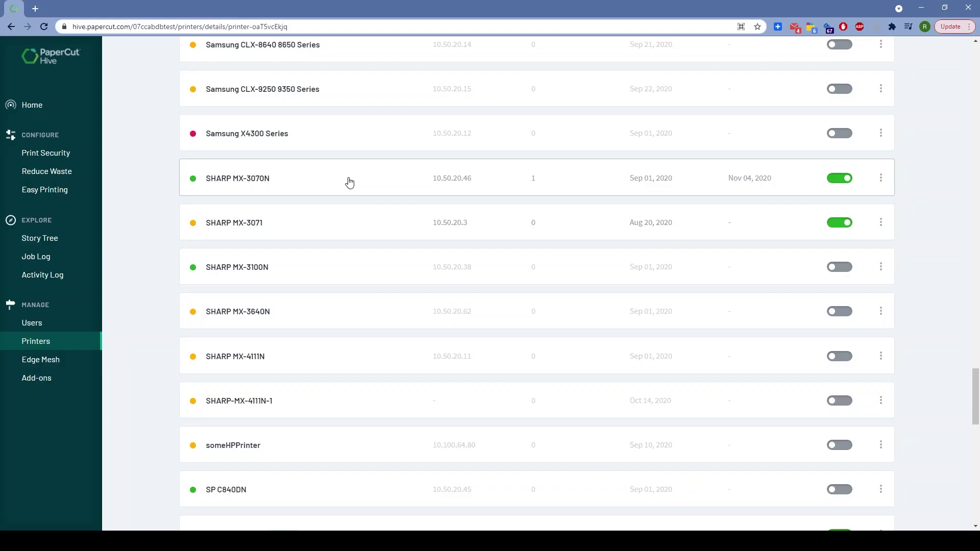
# - Open the SHARP MX-3070N details panel and browse its Apps tab embedded app options
pyautogui.click(350, 182)
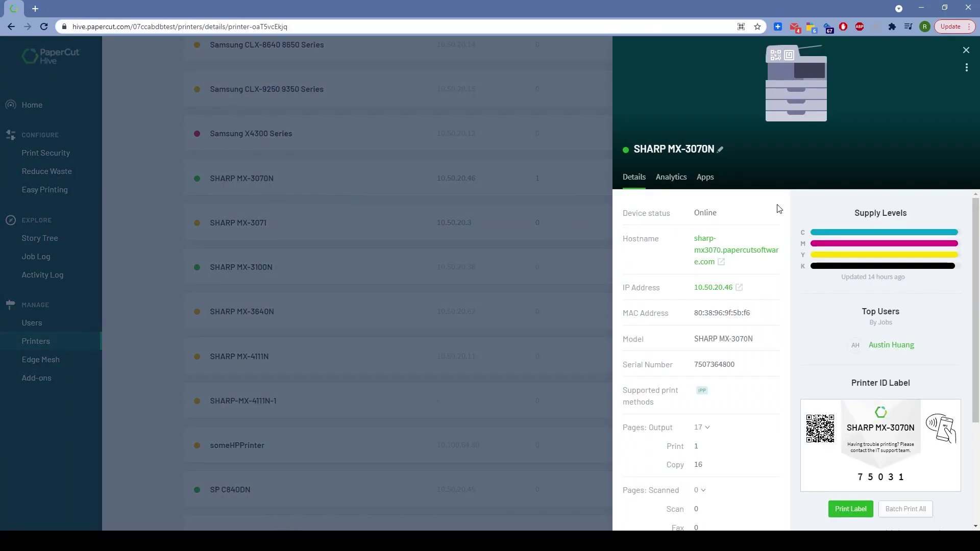
pyautogui.click(707, 178)
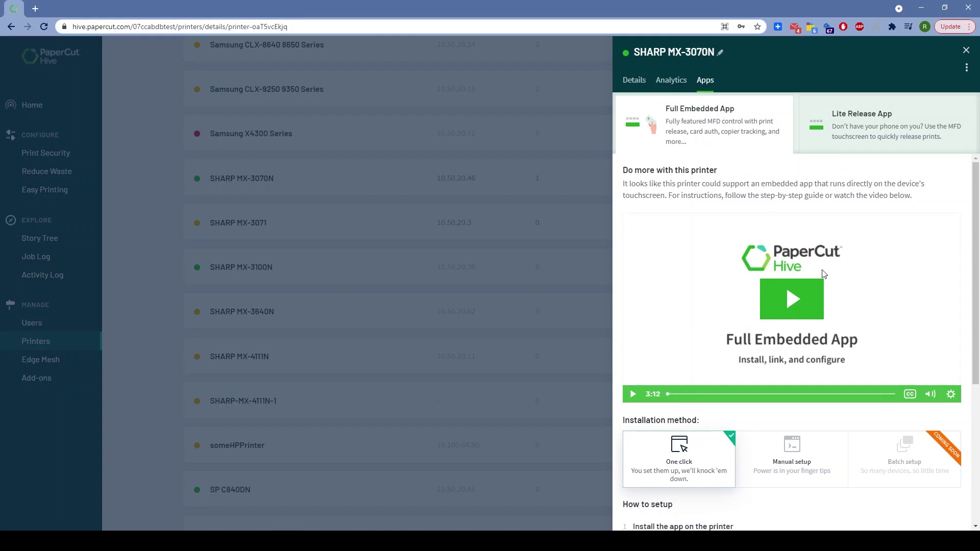
pyautogui.scroll(-4, 823, 274)
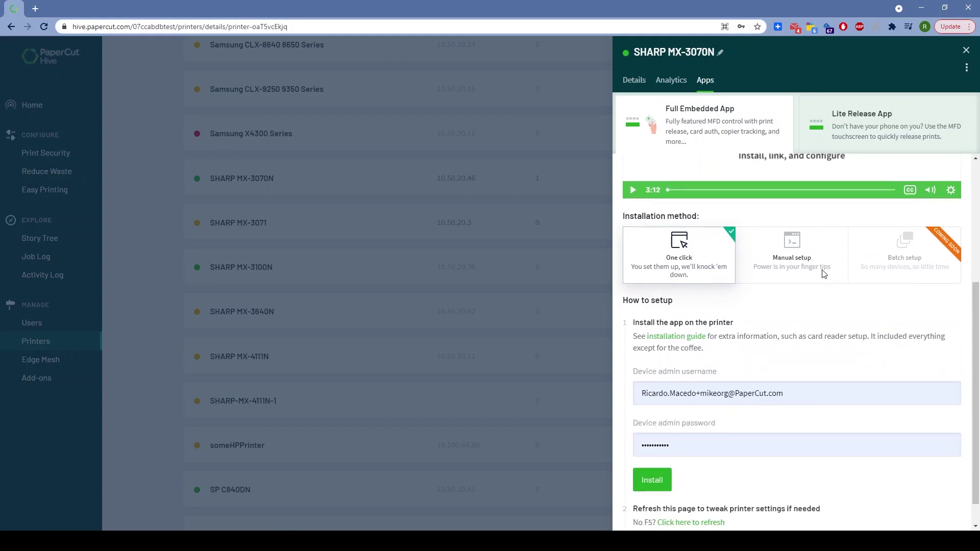
pyautogui.scroll(4, 853, 299)
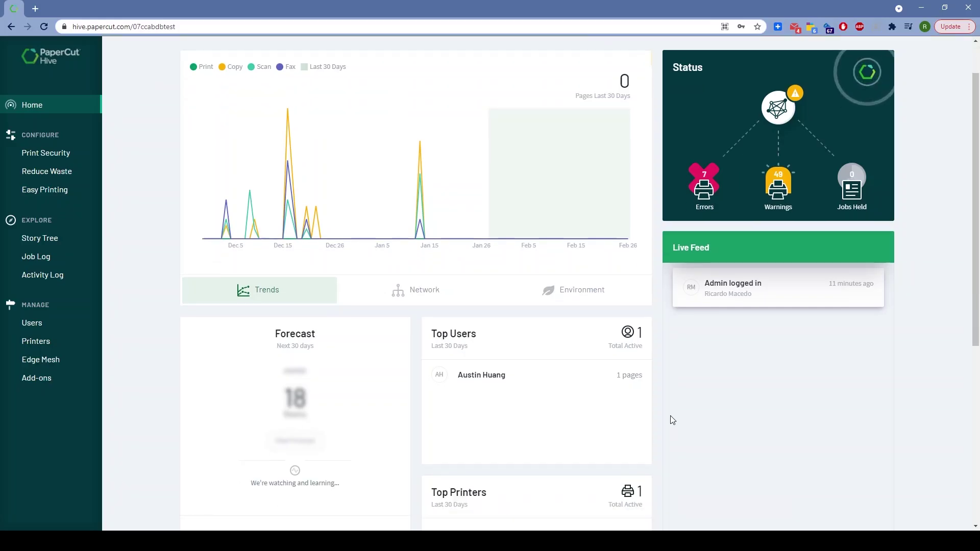
# - Scroll the Home dashboard to the Print Jobs Secured, Savings and Print Convenience cards
pyautogui.scroll(-3, 672, 420)
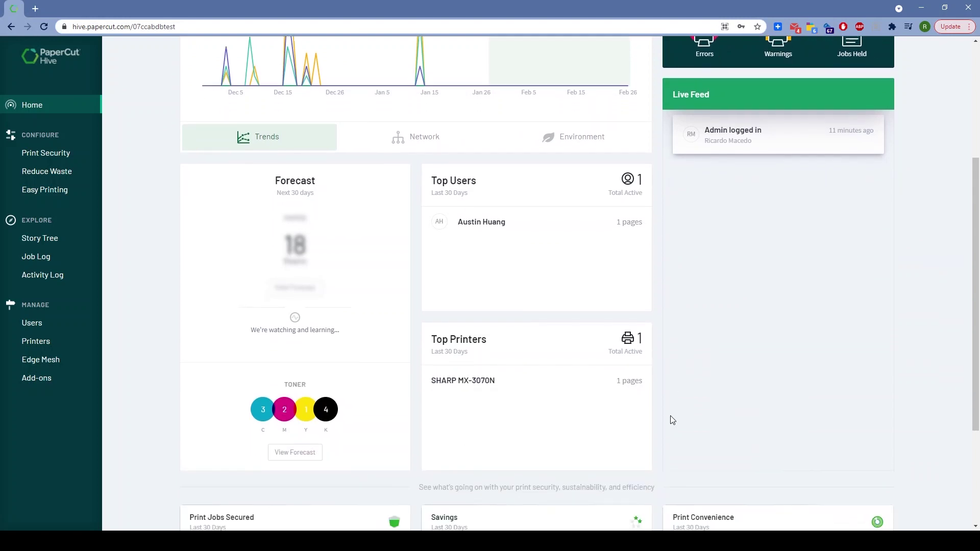
pyautogui.scroll(-2, 668, 417)
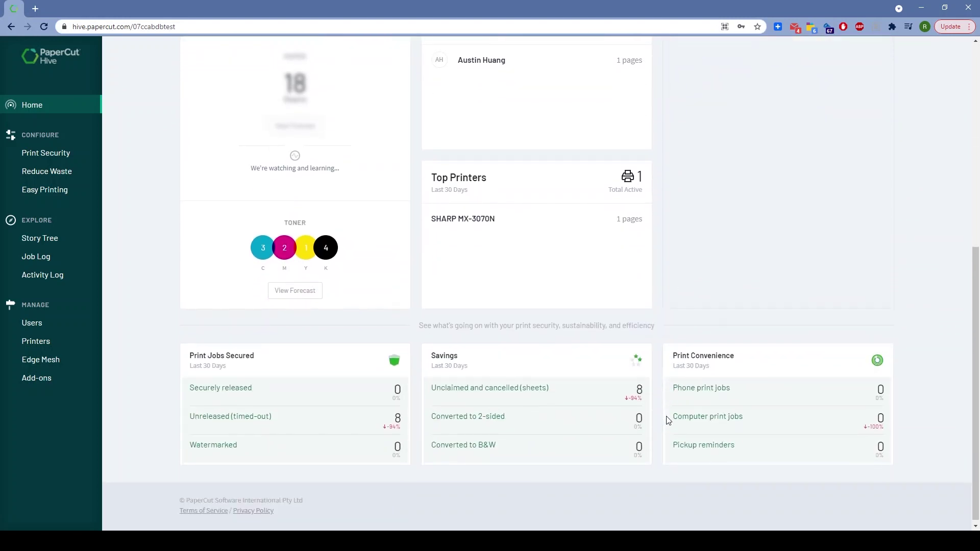
pyautogui.scroll(3, 685, 243)
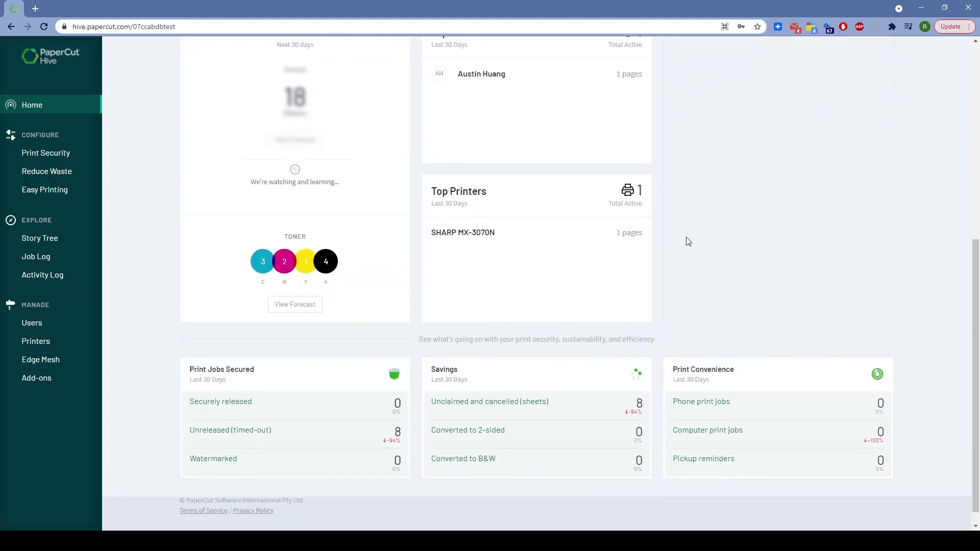
pyautogui.scroll(3, 658, 254)
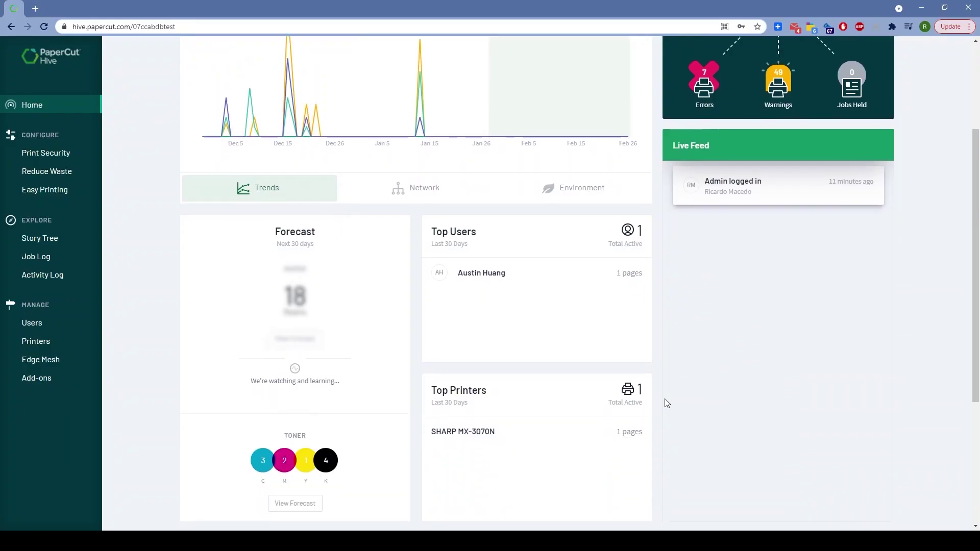
pyautogui.scroll(-1, 666, 403)
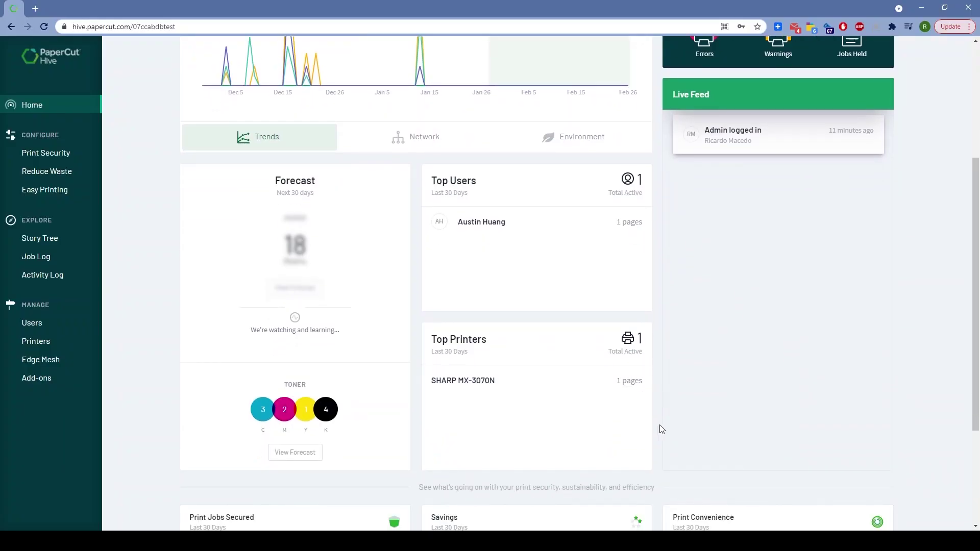
pyautogui.scroll(-3, 662, 431)
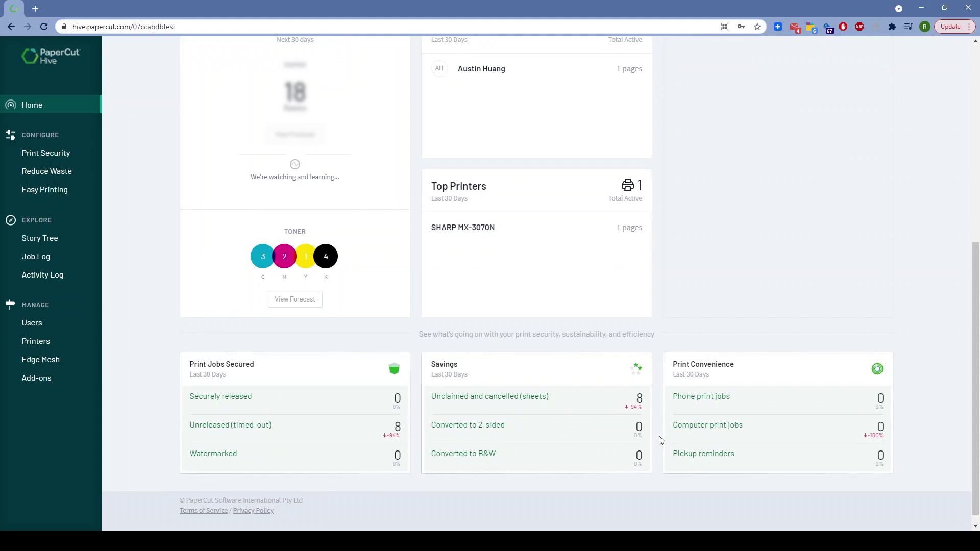